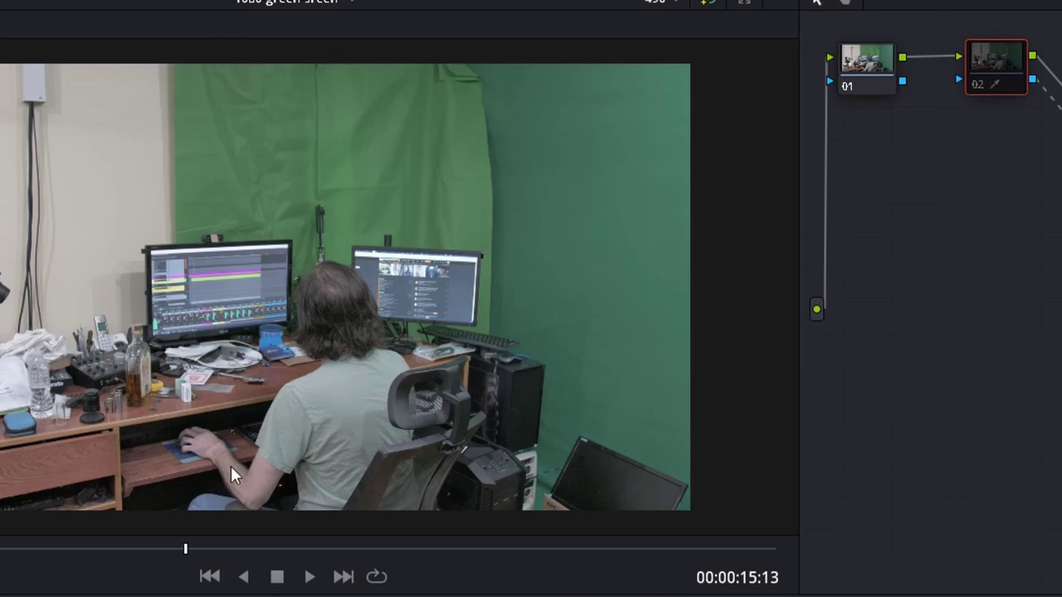
{"action": "left_click", "coordinate": [307, 577]}
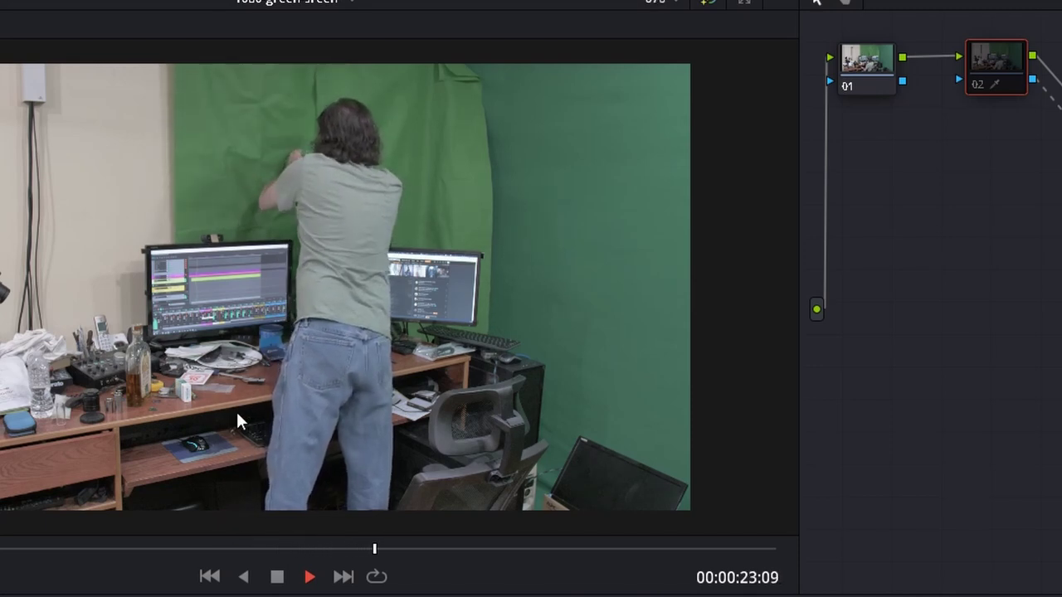
{"action": "left_click", "coordinate": [276, 579]}
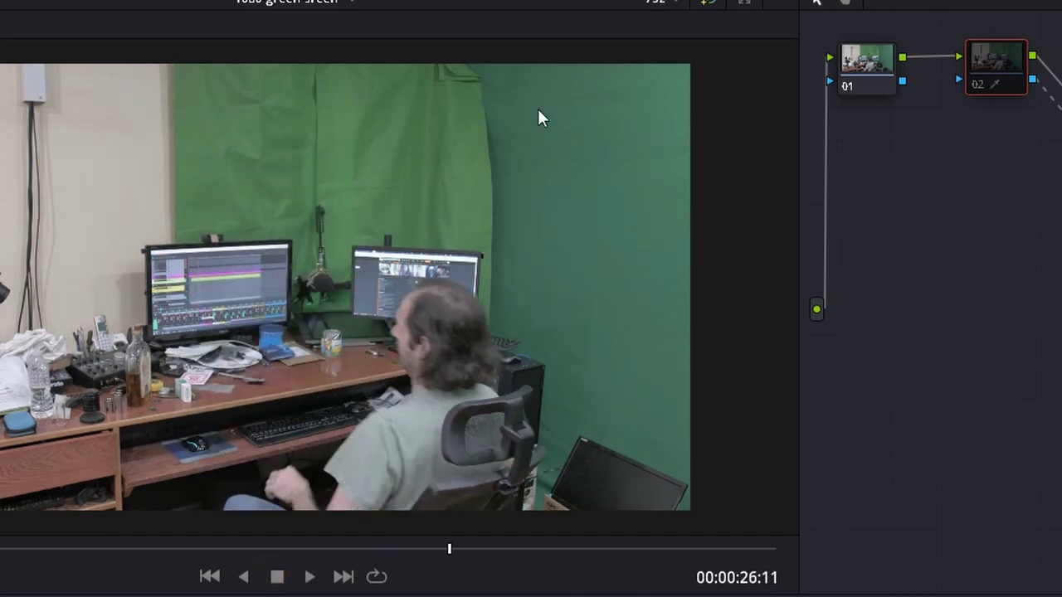
Enable the node 02 key so the green screen turns black, then scrub back and replay the clip.
{"action": "left_click", "coordinate": [976, 83]}
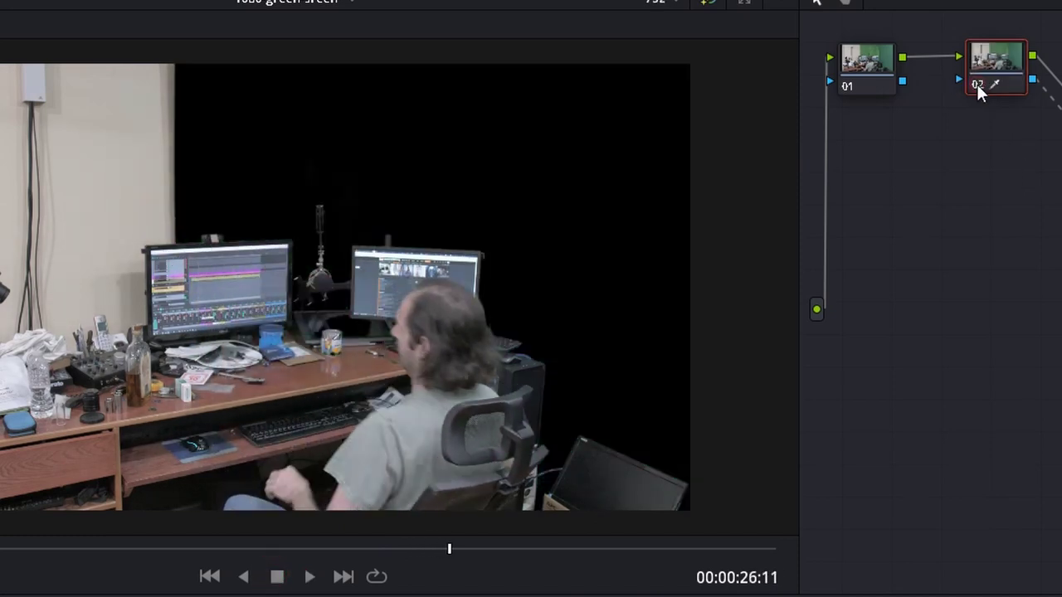
{"action": "left_click_drag", "start_coordinate": [301, 549], "coordinate": [210, 549]}
{"action": "left_click", "coordinate": [308, 576]}
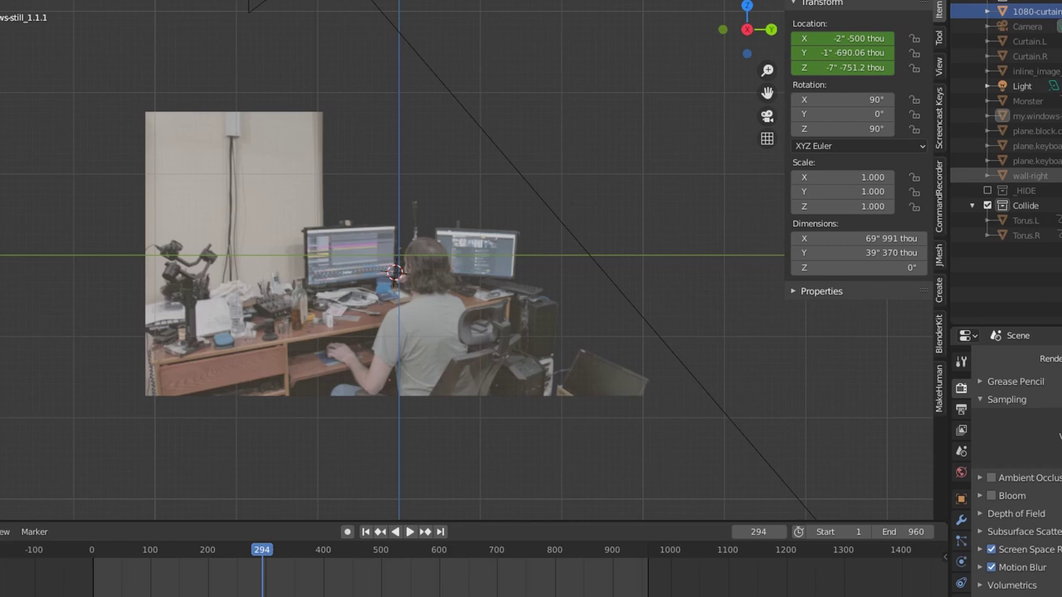
Unhide the wall-right plane and the Curtain.L and Curtain.R curtains in the Outliner.
{"action": "left_click", "coordinate": [1055, 176]}
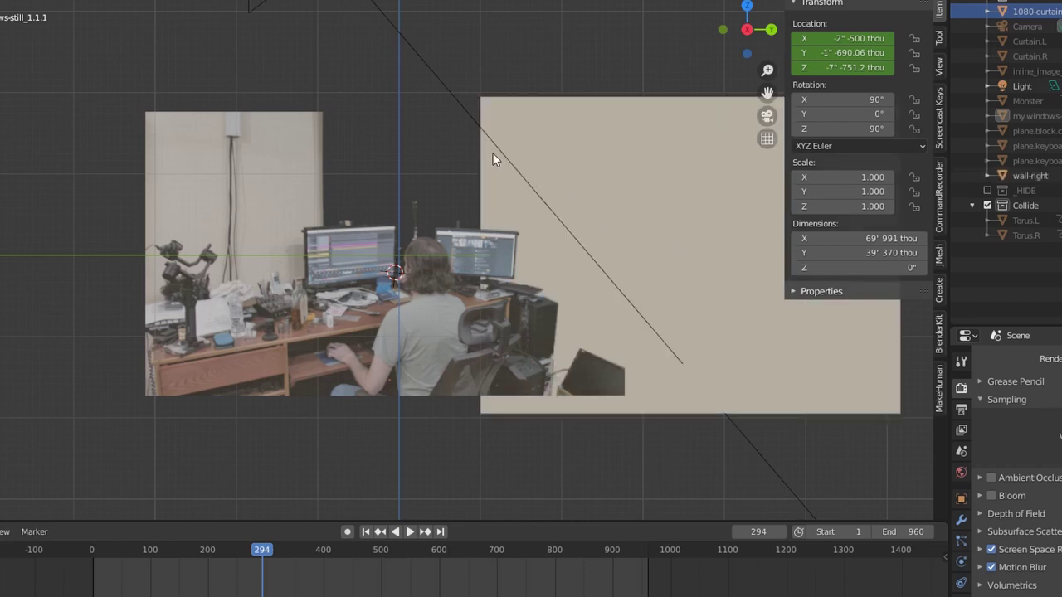
{"action": "left_click", "coordinate": [1035, 42]}
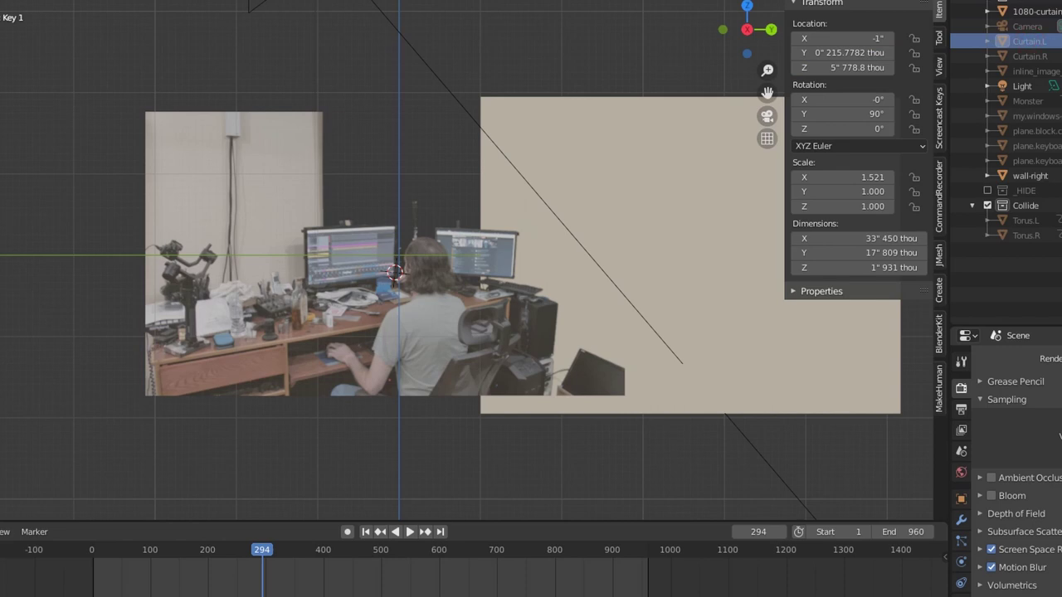
{"action": "left_click", "coordinate": [1055, 42]}
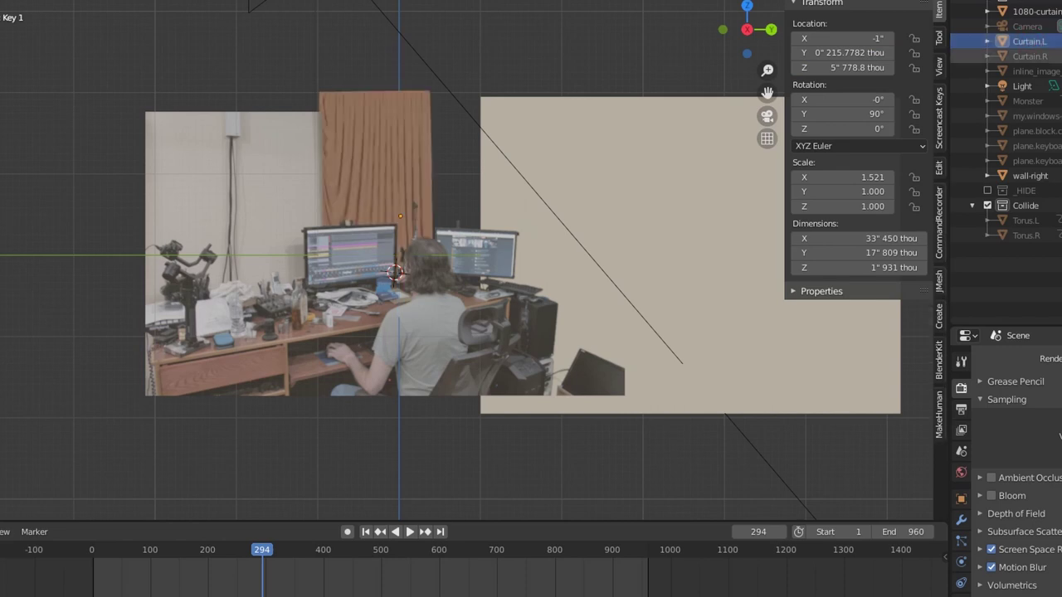
{"action": "left_click", "coordinate": [1056, 57]}
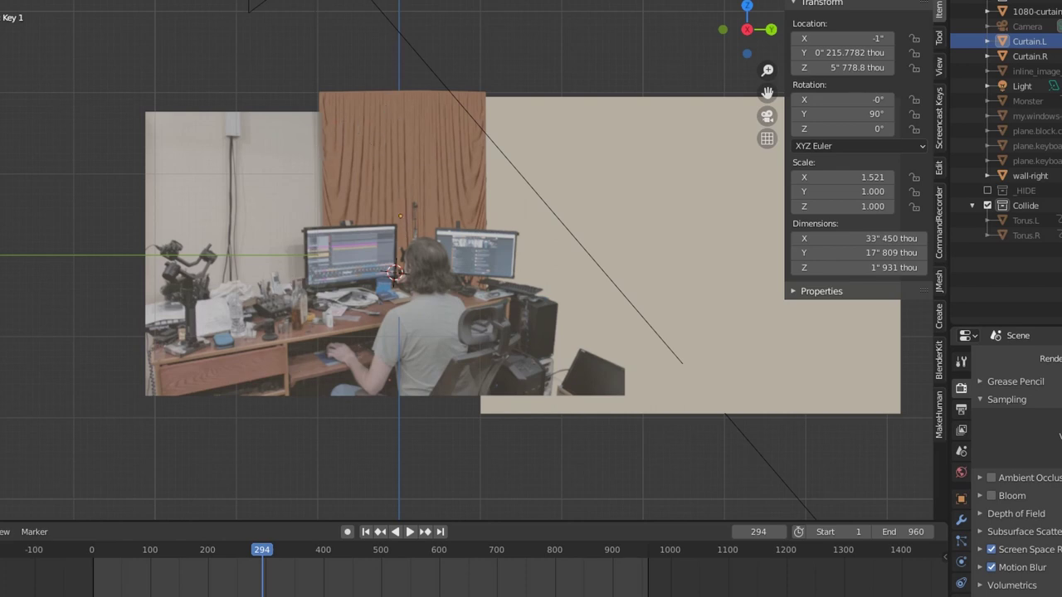
Unhide the Torus.L and Torus.R collider rings and orbit to see them in perspective.
{"action": "left_click", "coordinate": [1061, 220]}
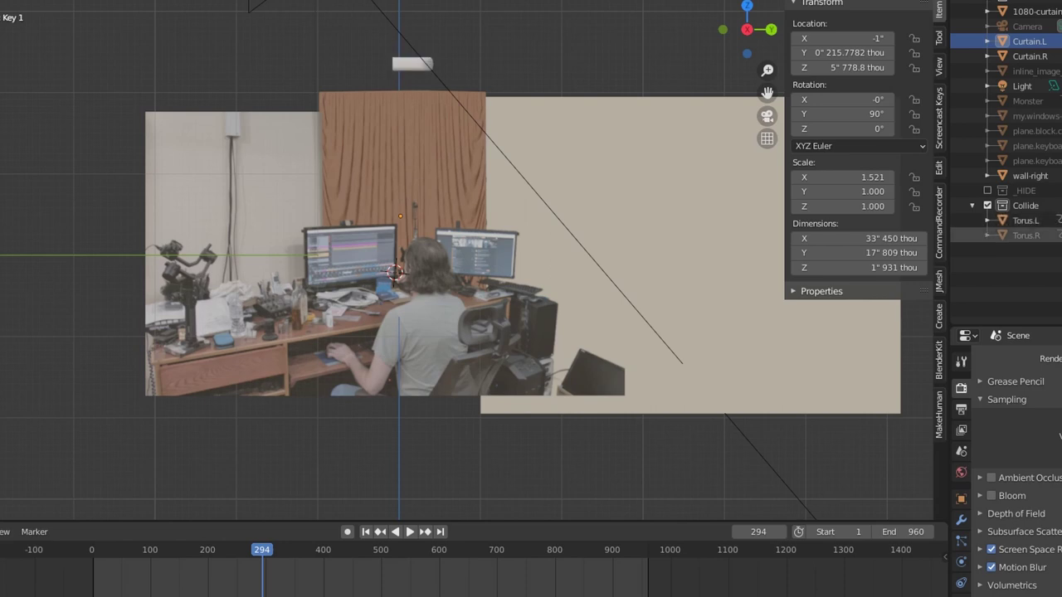
{"action": "left_click", "coordinate": [1060, 235]}
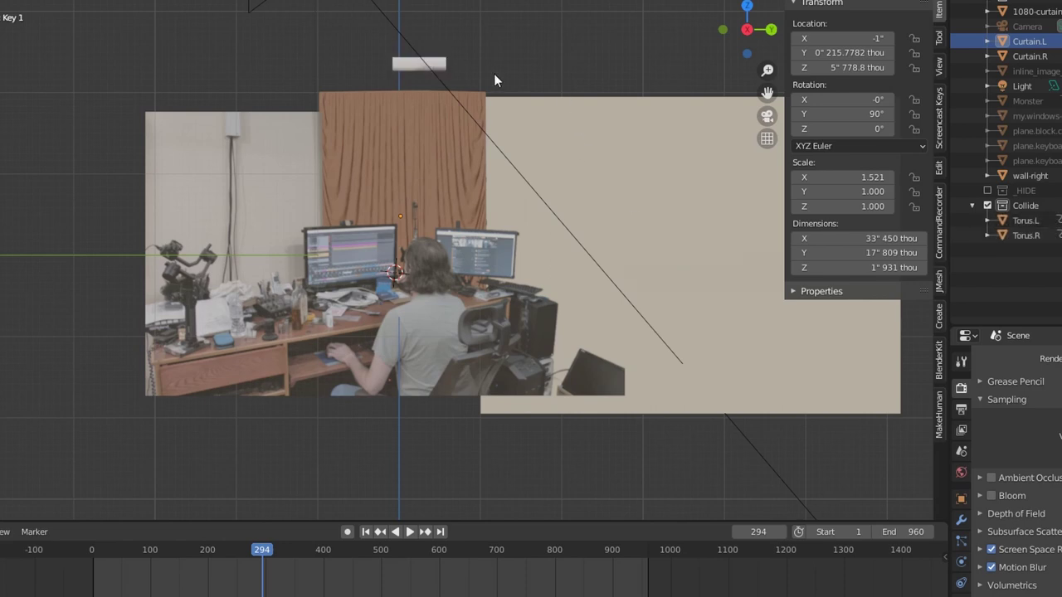
{"action": "middle_click_drag", "start_coordinate": [493, 73], "coordinate": [487, 190]}
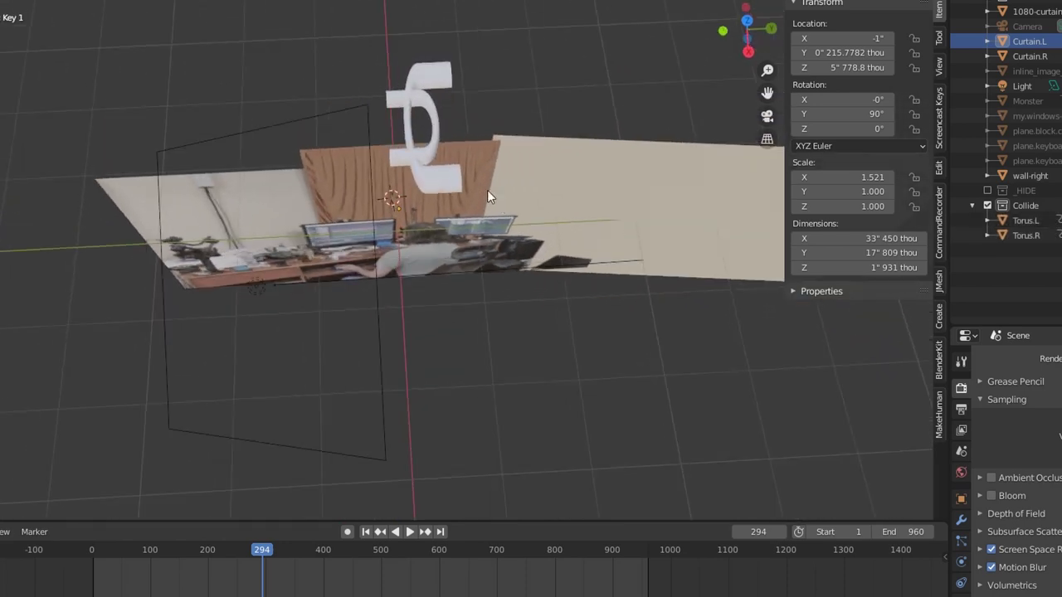
Trial-move Torus.L along Y, undo it, orbit back front-on and jump to about frame 415.
{"action": "left_click", "coordinate": [435, 118]}
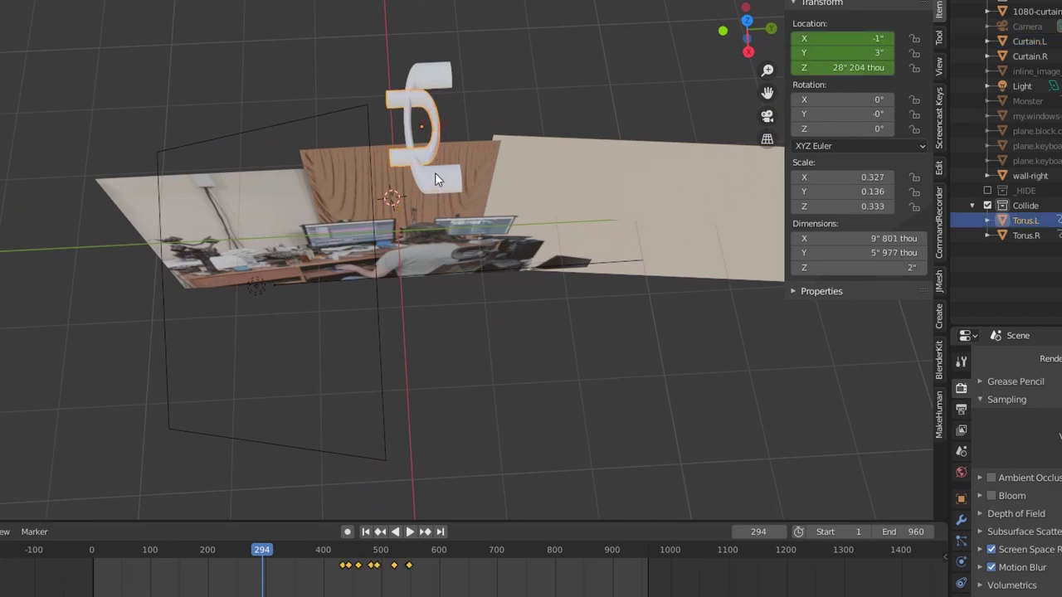
{"action": "key", "text": "g"}
{"action": "key", "text": "y"}
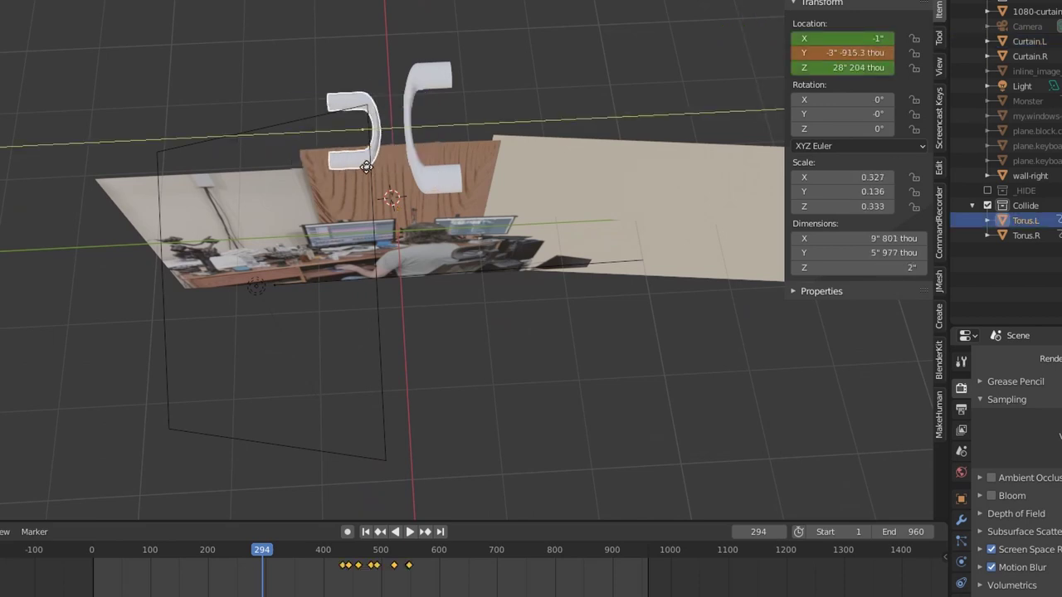
{"action": "left_click", "coordinate": [354, 166]}
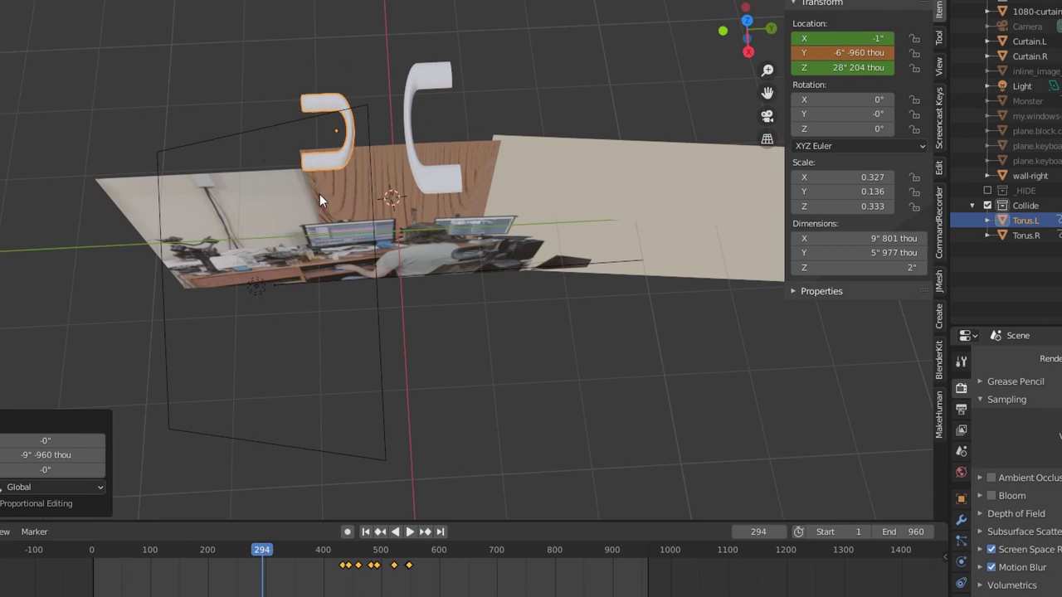
{"action": "key", "text": "ctrl+z"}
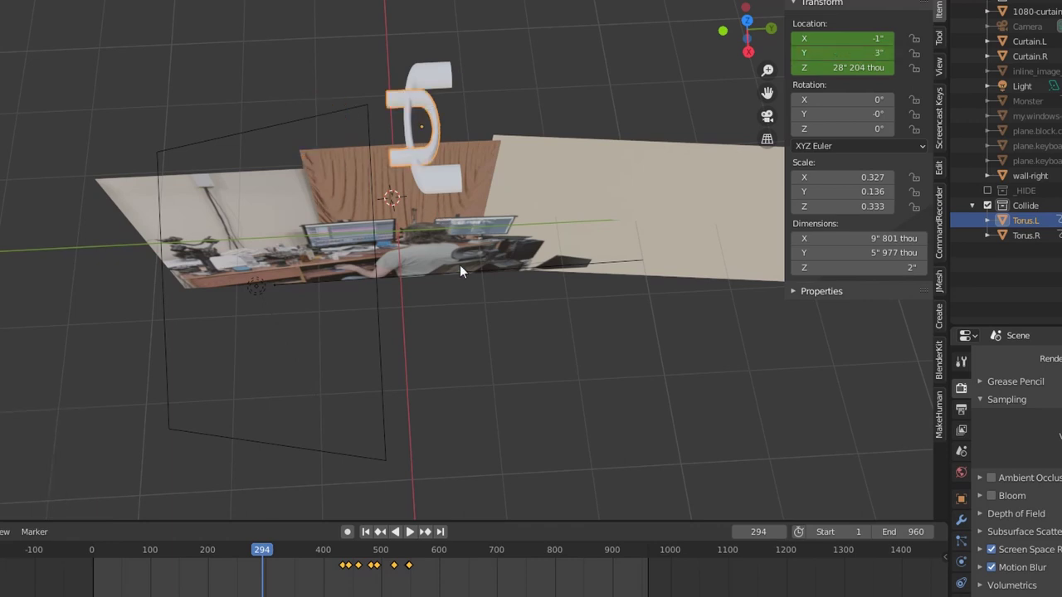
{"action": "middle_click_drag", "start_coordinate": [460, 264], "coordinate": [452, 156]}
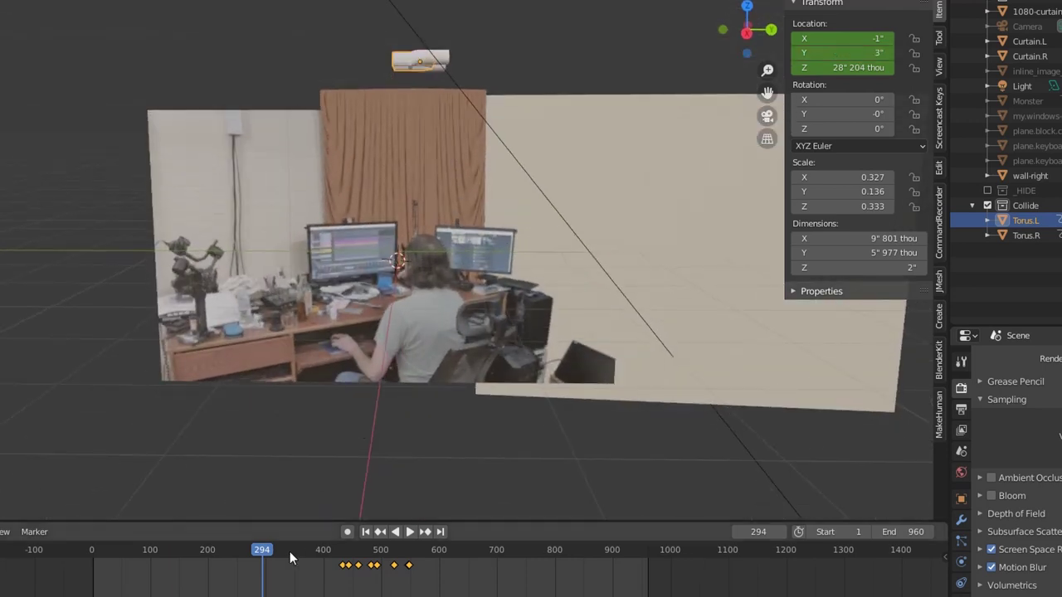
{"action": "left_click", "coordinate": [332, 552]}
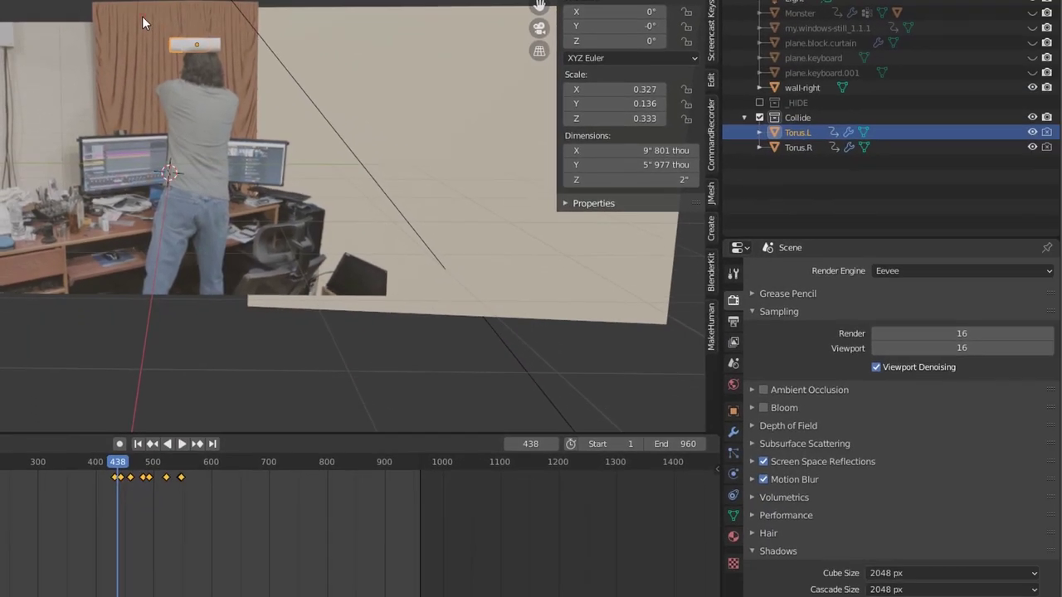
Inspect the Curtain.L and Torus.R physics settings, then play the animation and stop at frame 648.
{"action": "left_click", "coordinate": [150, 18]}
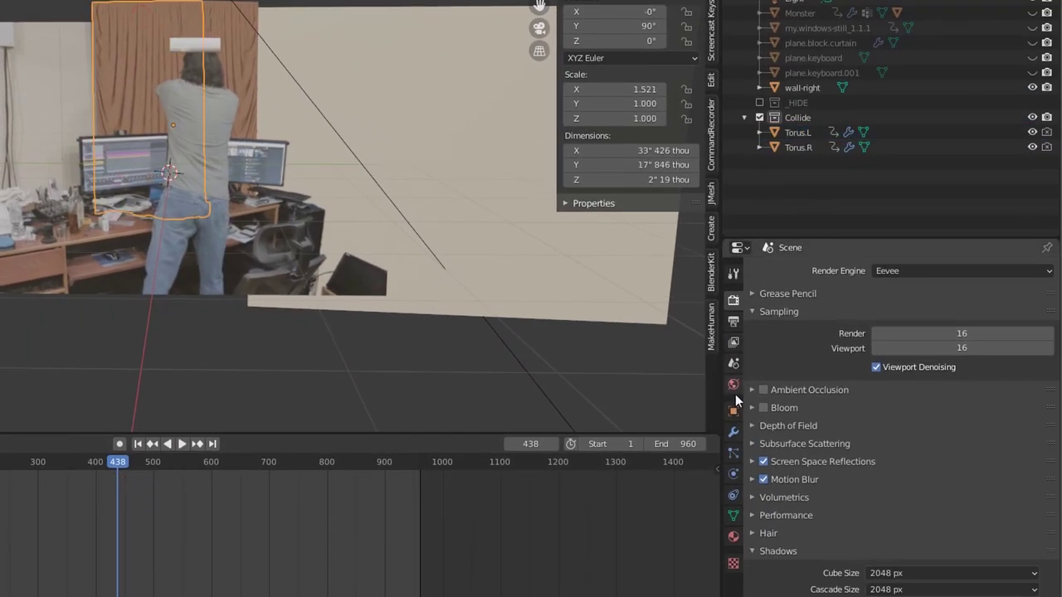
{"action": "left_click", "coordinate": [734, 474]}
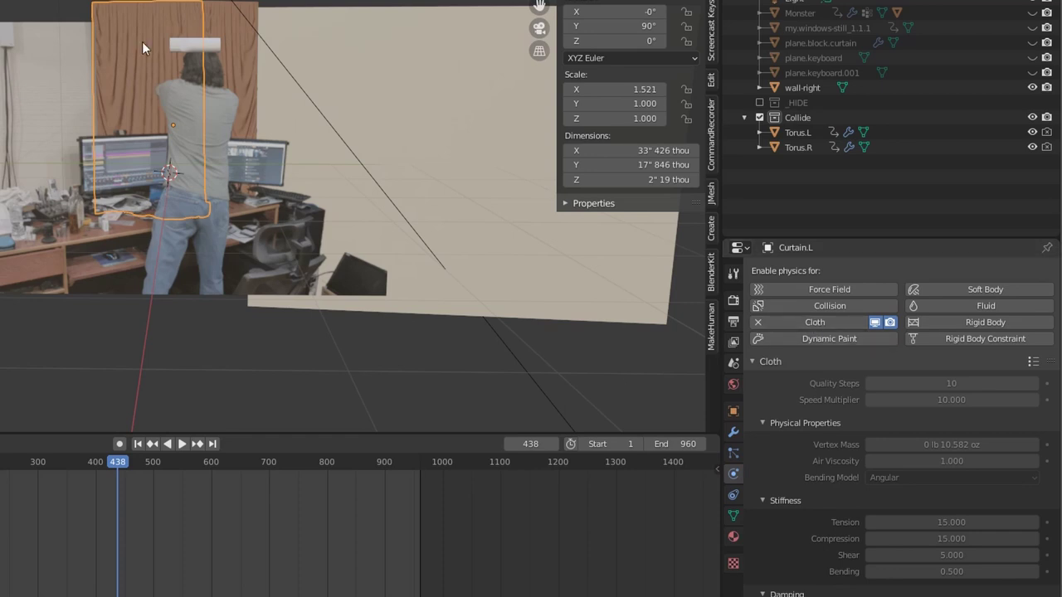
{"action": "left_click", "coordinate": [210, 45]}
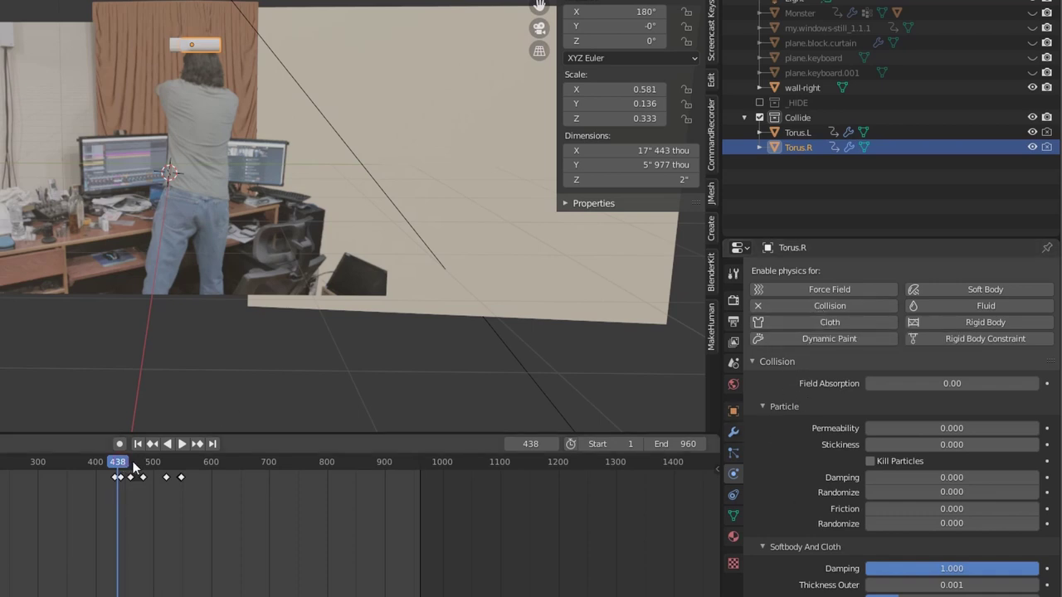
{"action": "key", "text": "space"}
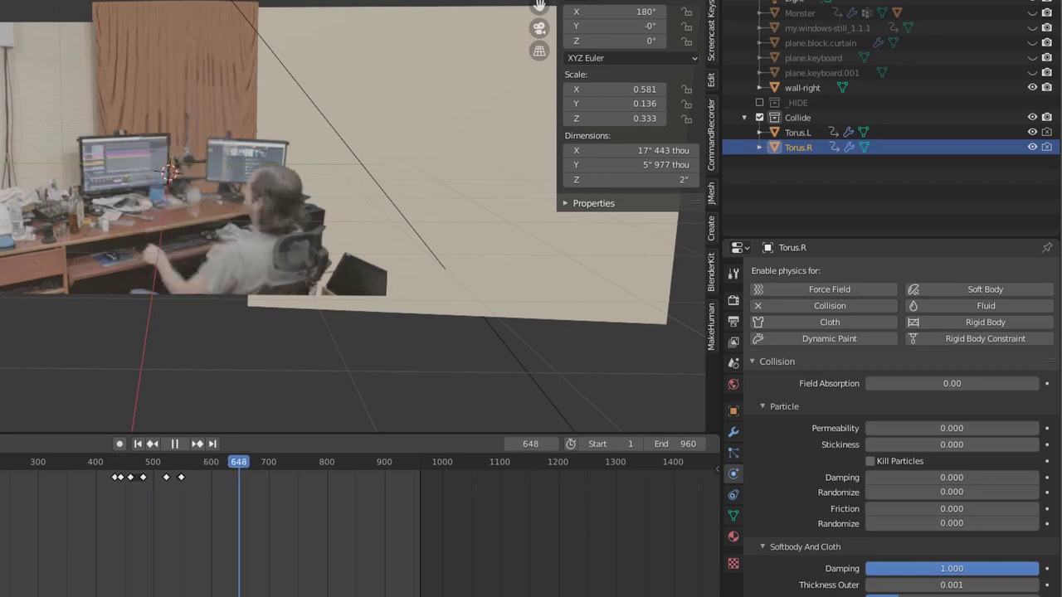
{"action": "key", "text": "space"}
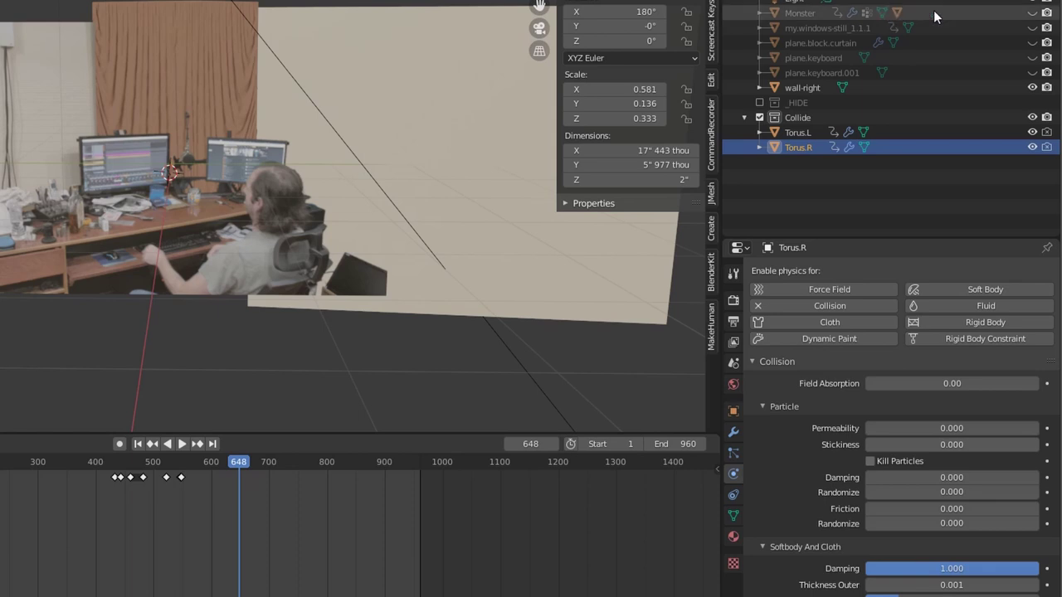
Toggle the Monster's visibility off and back, orbit, then play and jump to frames 856 and 909.
{"action": "left_click", "coordinate": [799, 14]}
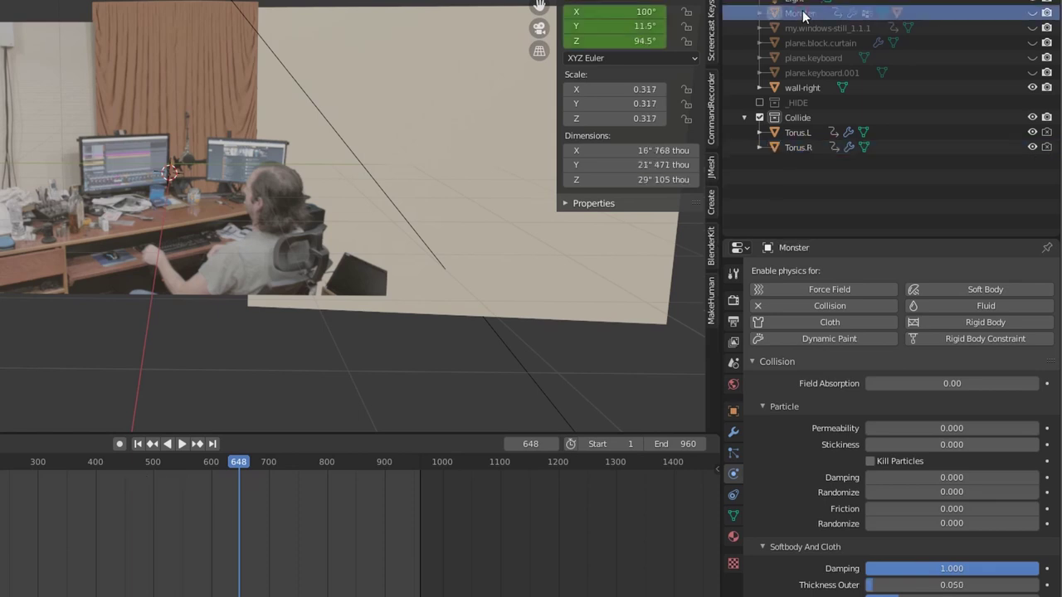
{"action": "left_click", "coordinate": [1032, 13]}
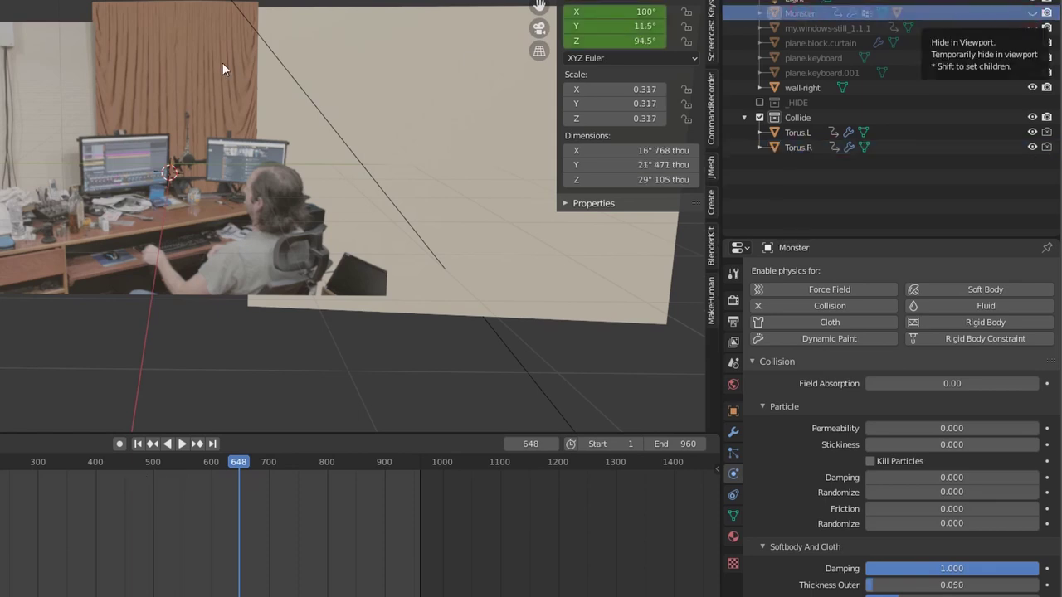
{"action": "key", "text": "ctrl+z"}
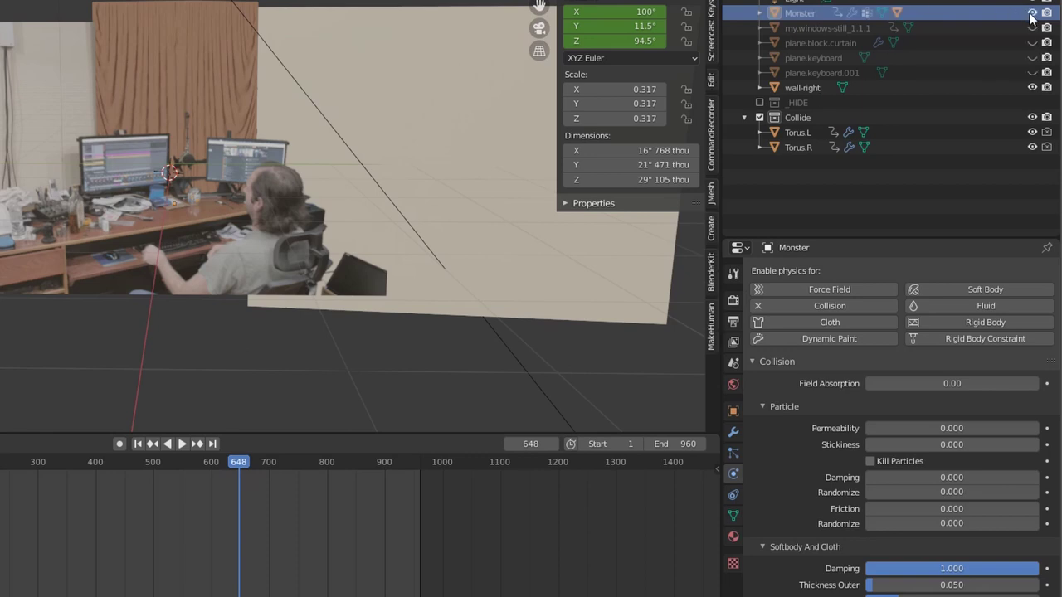
{"action": "middle_click_drag", "start_coordinate": [55, 157], "coordinate": [267, 206]}
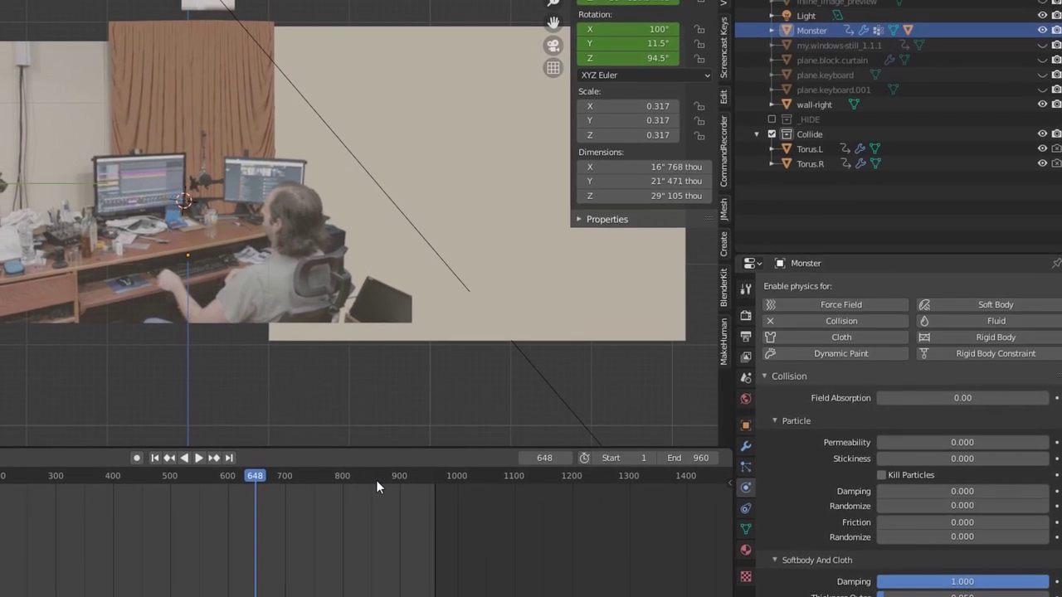
{"action": "key", "text": "space"}
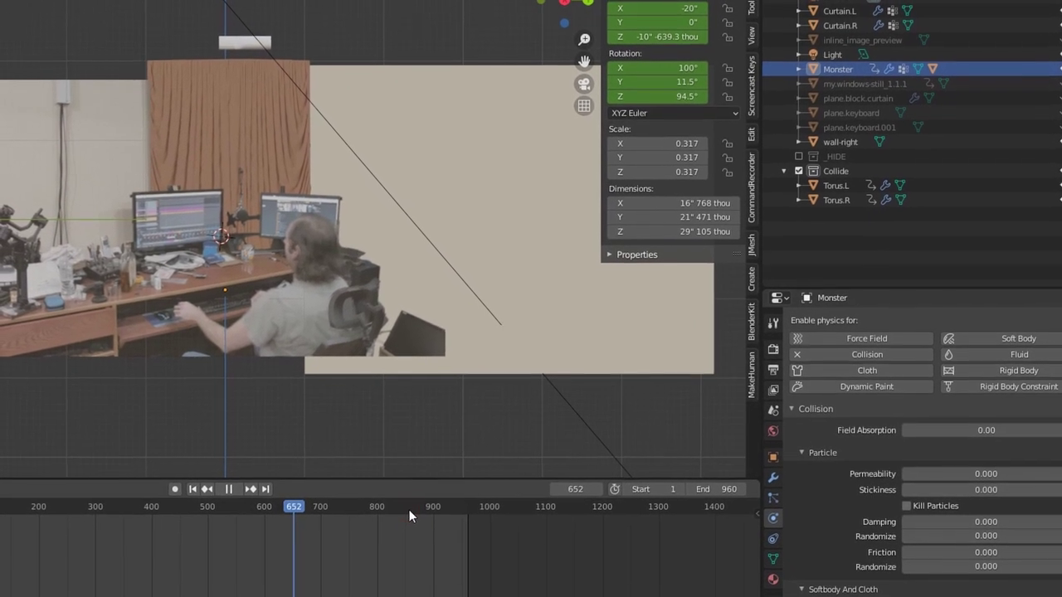
{"action": "left_click", "coordinate": [401, 502]}
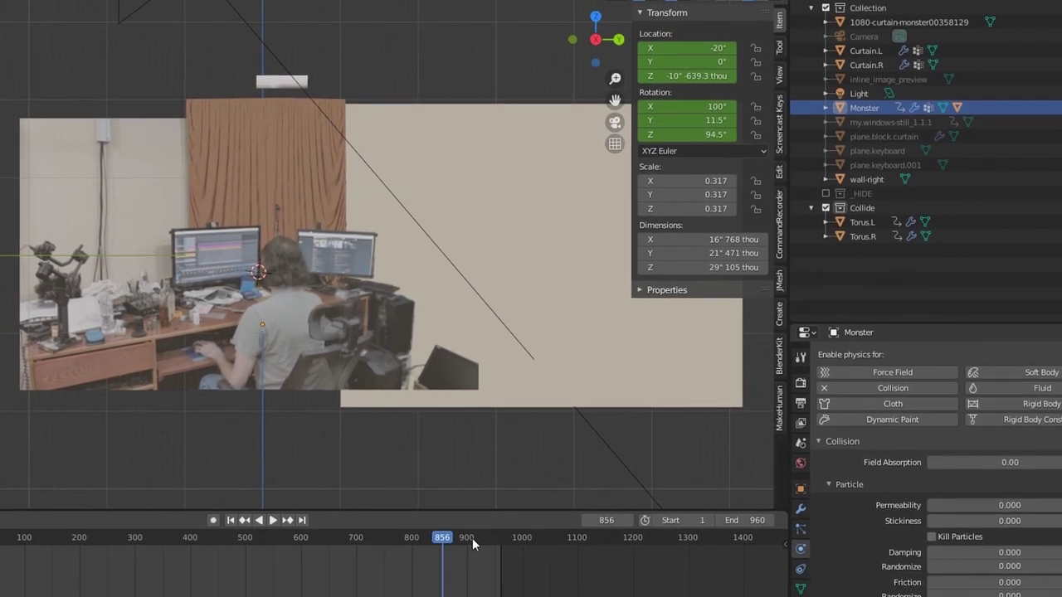
{"action": "left_click", "coordinate": [479, 542]}
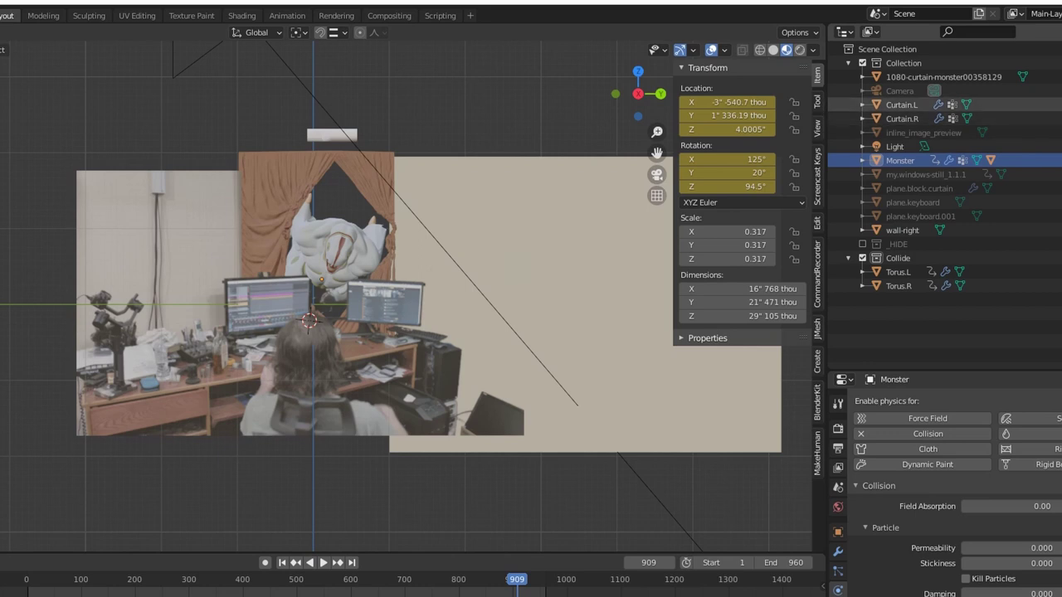
Hide both curtains, select the inline_image_preview window photo, then unhide the curtains and orbit to an angle.
{"action": "key", "text": "h"}
{"action": "key", "text": "h"}
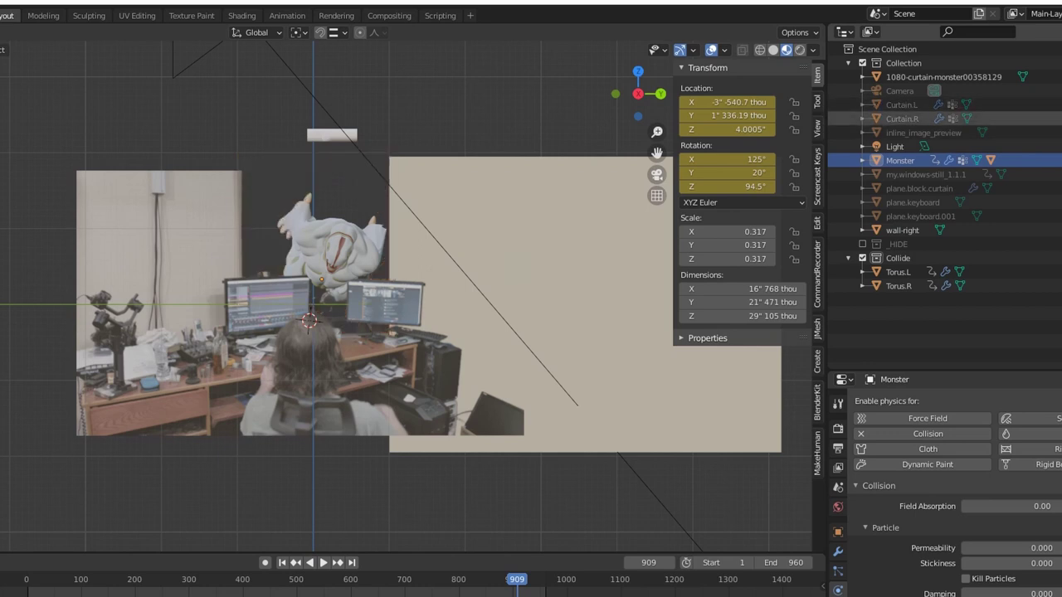
{"action": "key", "text": "h"}
{"action": "key", "text": "h"}
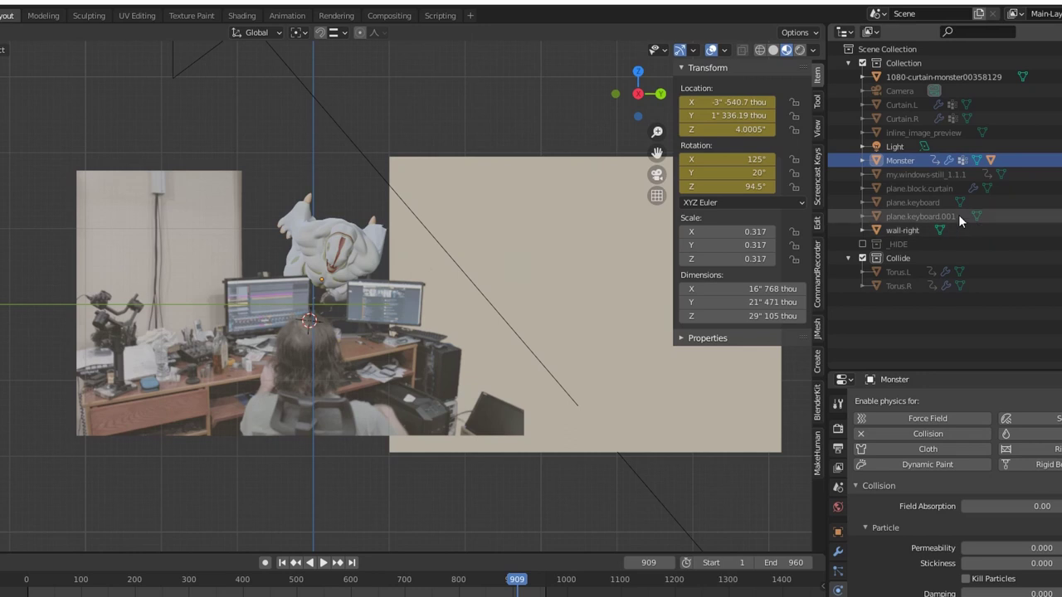
{"action": "left_click", "coordinate": [922, 175]}
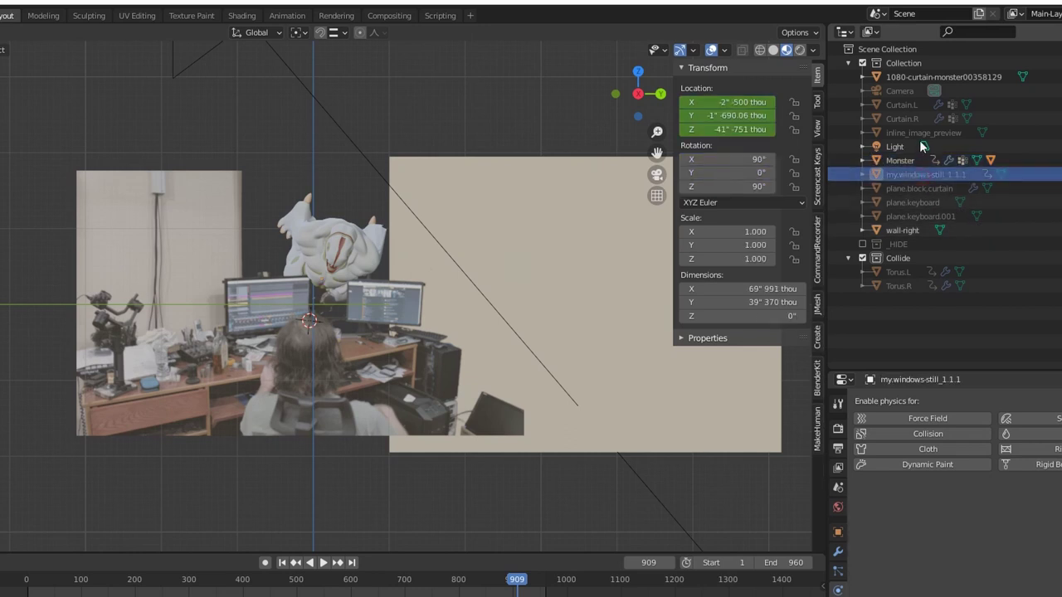
{"action": "left_click", "coordinate": [918, 132]}
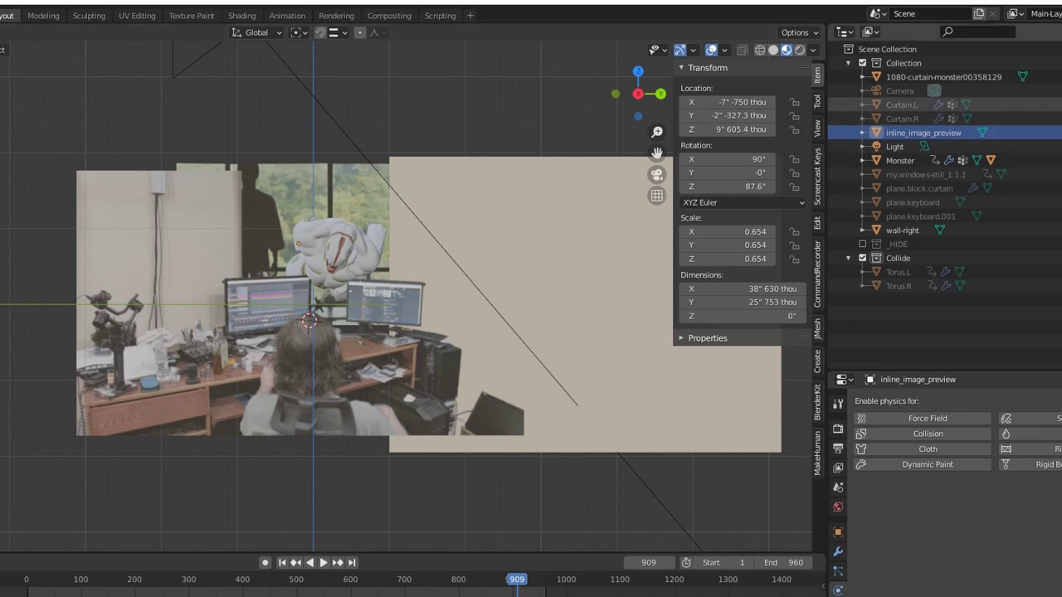
{"action": "key", "text": "alt+h"}
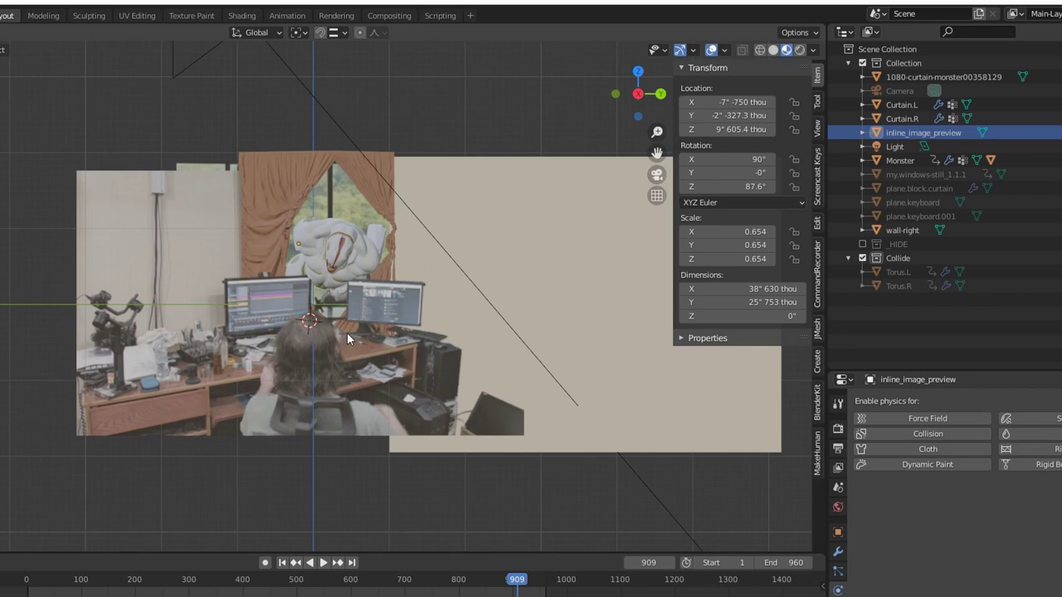
{"action": "mouse_move", "coordinate": [264, 299]}
{"action": "middle_mouse_down"}
{"action": "mouse_move", "coordinate": [261, 290]}
{"action": "mouse_move", "coordinate": [379, 325]}
{"action": "mouse_move", "coordinate": [433, 324]}
{"action": "mouse_move", "coordinate": [419, 305]}
{"action": "mouse_move", "coordinate": [469, 293]}
{"action": "mouse_move", "coordinate": [406, 306]}
{"action": "mouse_move", "coordinate": [261, 299]}
{"action": "middle_mouse_up"}
{"action": "scroll", "coordinate": [431, 344], "scroll_direction": "up", "scroll_amount": 5}
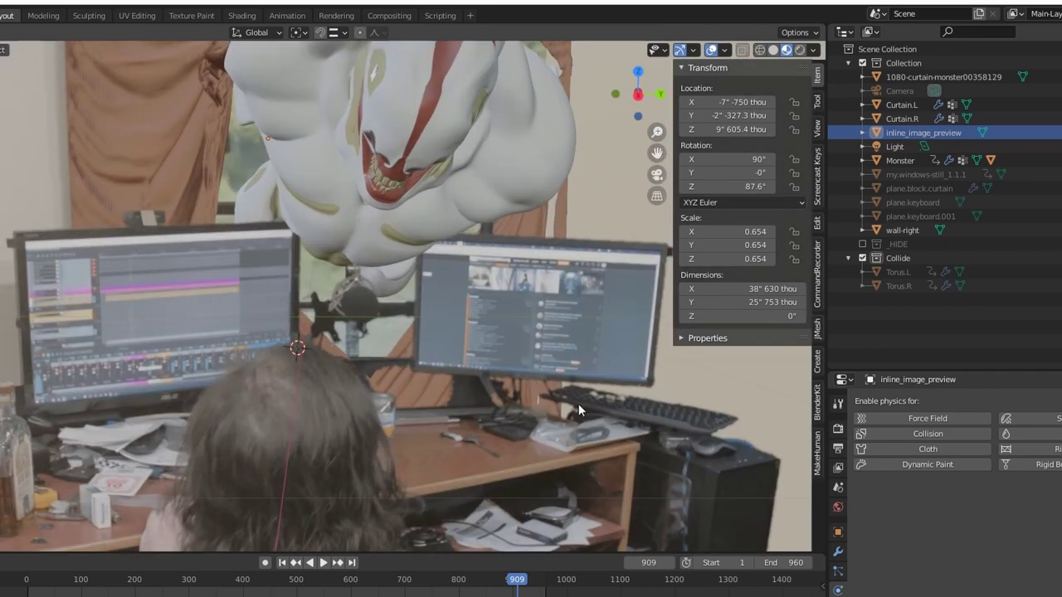
{"action": "middle_click_drag", "start_coordinate": [591, 402], "coordinate": [359, 301], "text": "shift"}
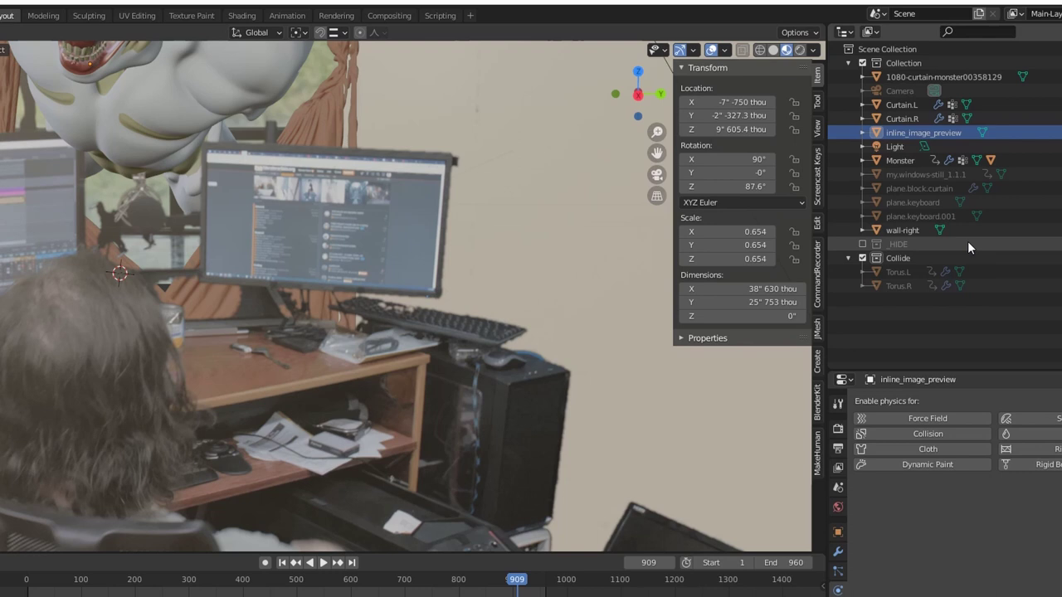
{"action": "key", "text": "h"}
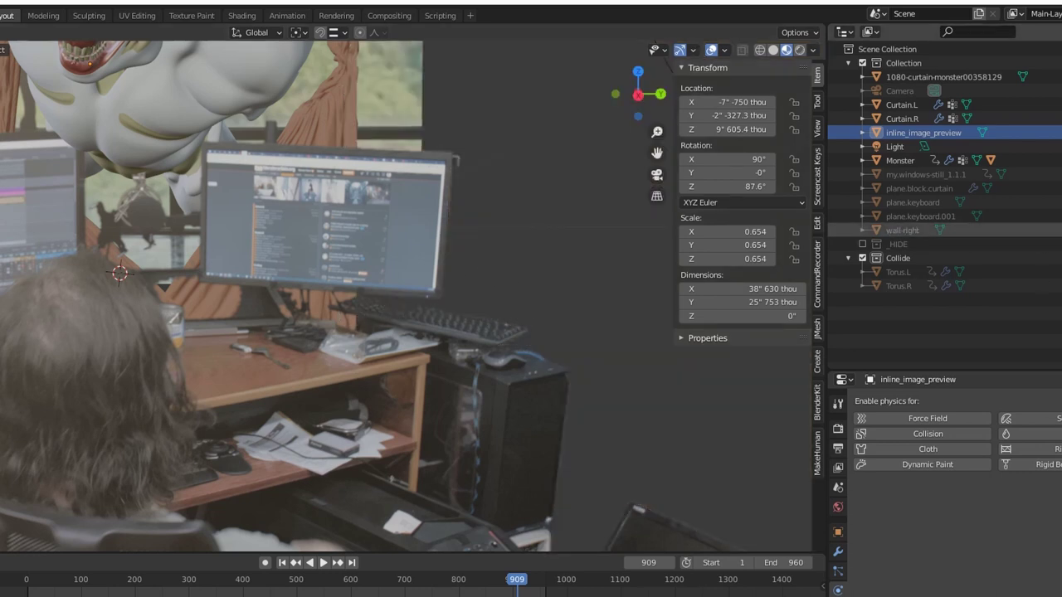
{"action": "key", "text": "ctrl+z"}
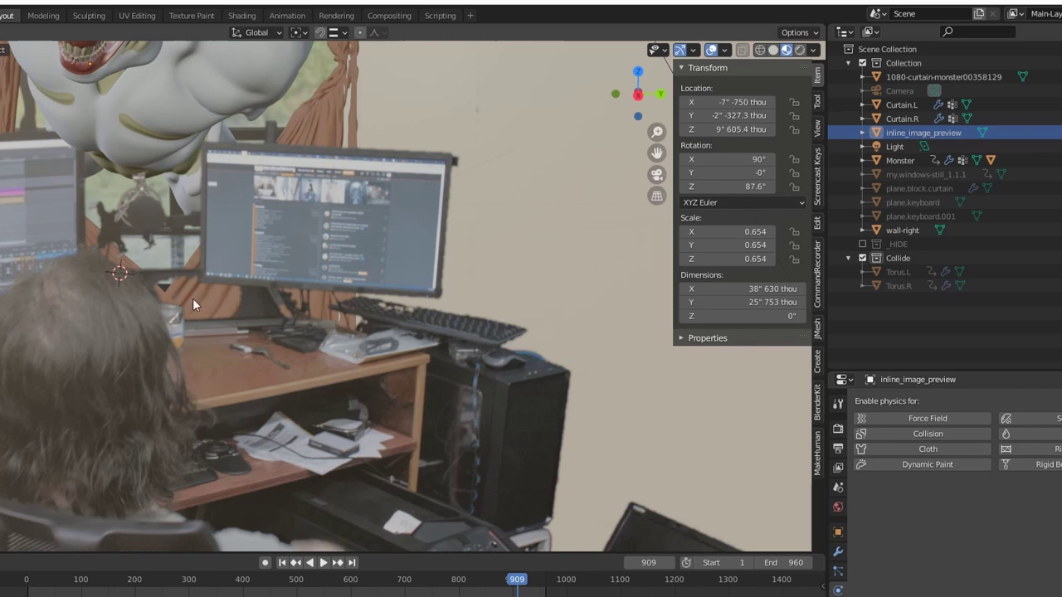
Unhide plane.keyboard and plane.keyboard.001 with Alt+H, then zoom out and orbit to an angled view.
{"action": "left_click", "coordinate": [923, 207]}
{"action": "key", "text": "alt+h"}
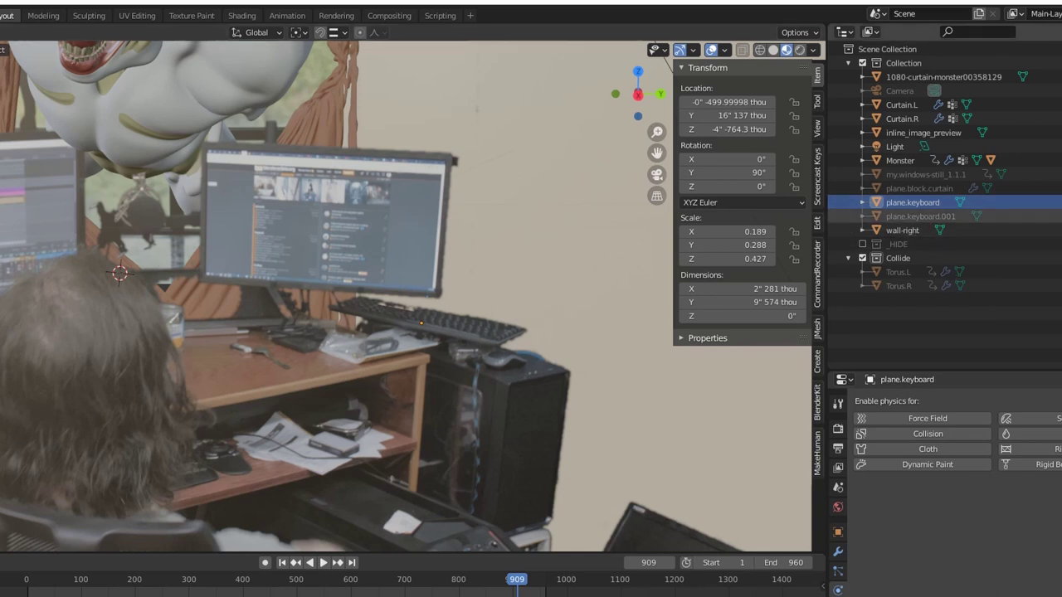
{"action": "key", "text": "alt+h"}
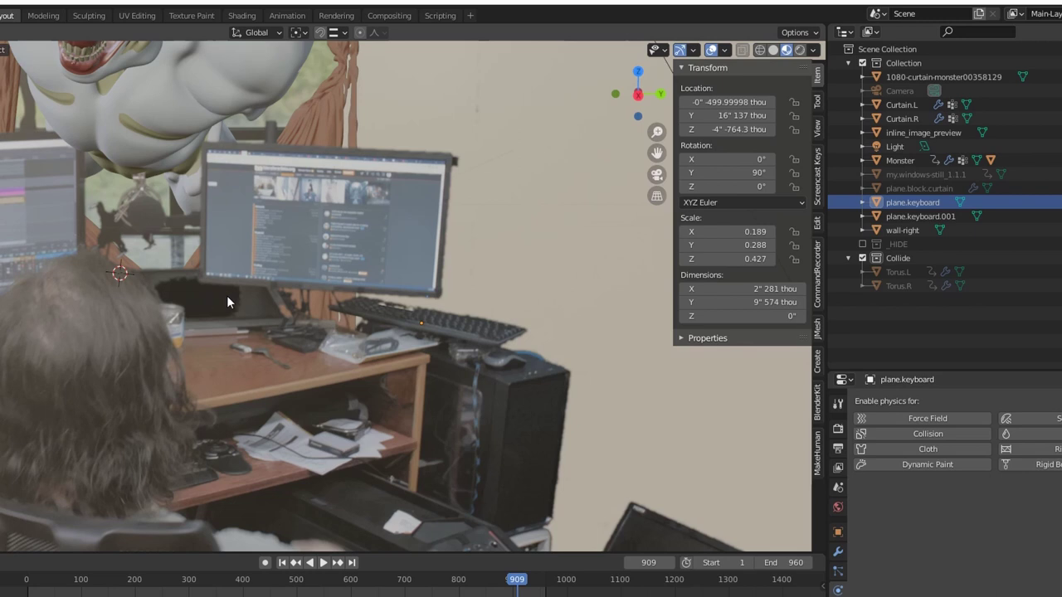
{"action": "scroll", "coordinate": [226, 296], "scroll_direction": "down", "scroll_amount": 5}
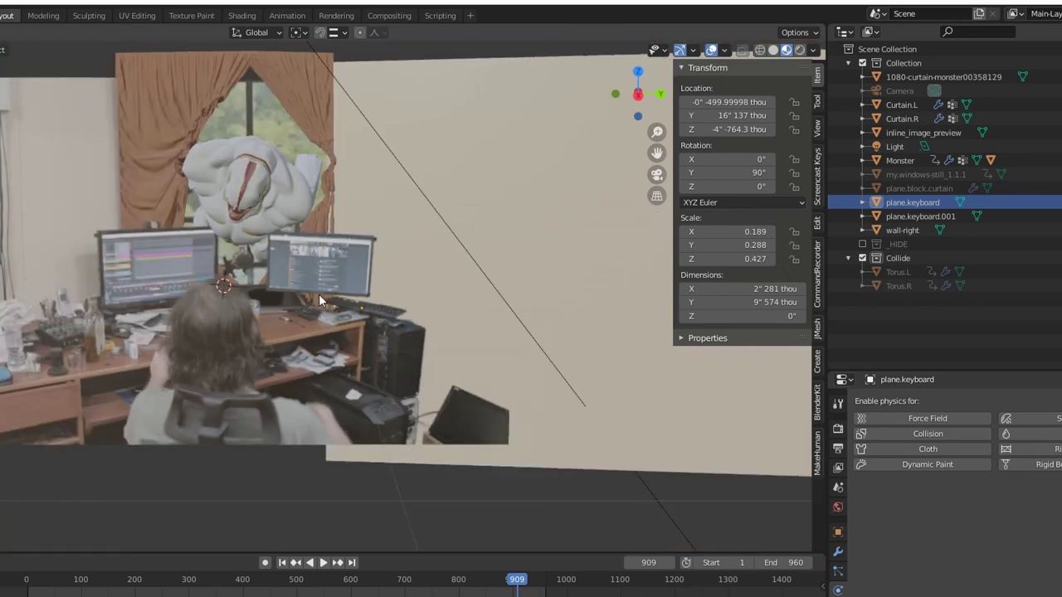
{"action": "mouse_move", "coordinate": [230, 274]}
{"action": "middle_mouse_down"}
{"action": "mouse_move", "coordinate": [365, 276]}
{"action": "mouse_move", "coordinate": [239, 284]}
{"action": "middle_mouse_up"}
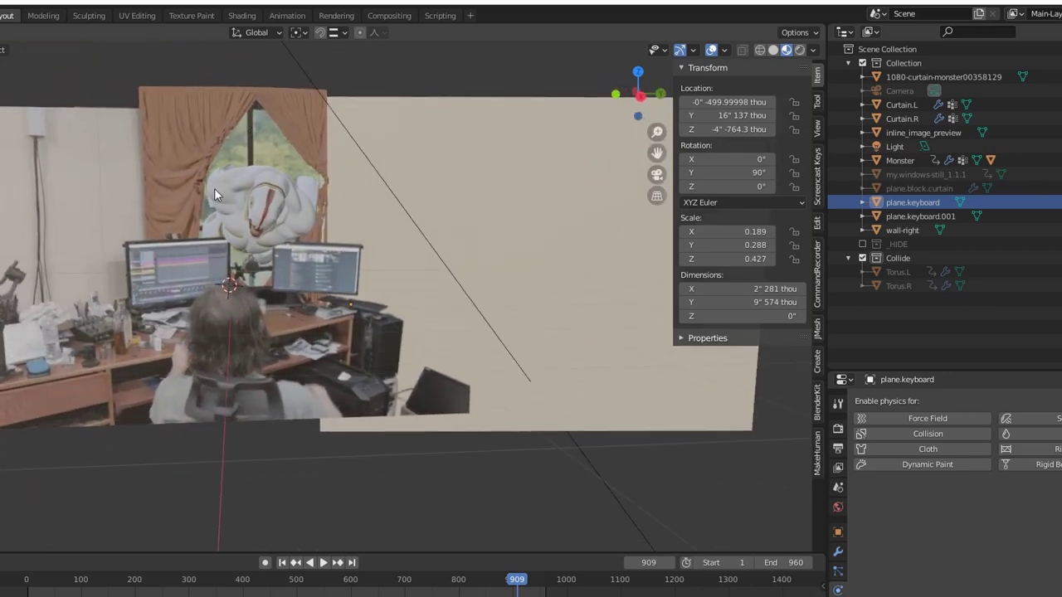